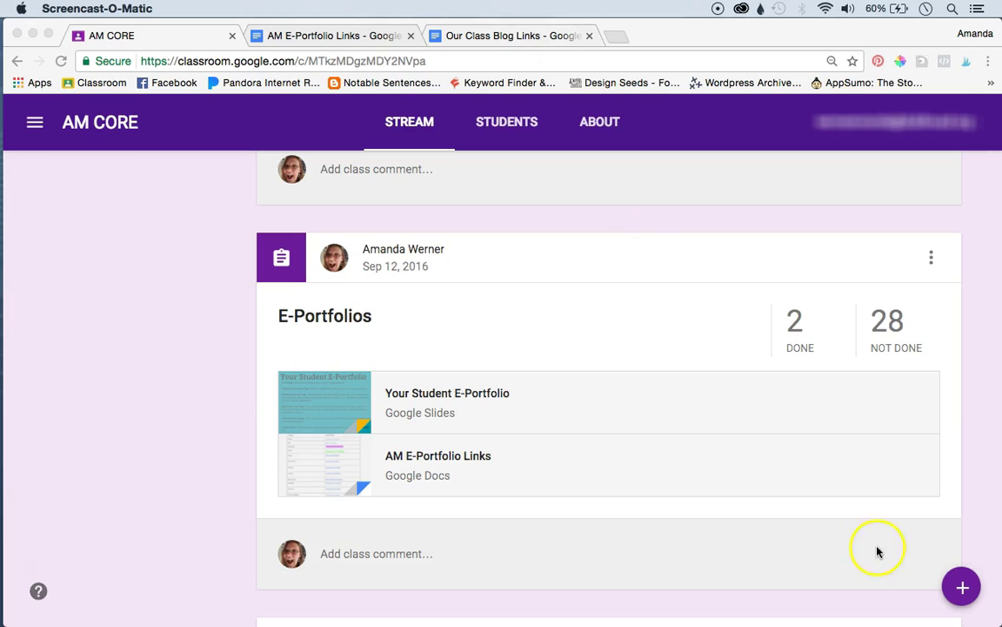
# Step: Start a new AM CORE assignment and title it 'Our Class Blogs'
pyautogui.click(966, 594)
pyautogui.moveTo(966, 594)
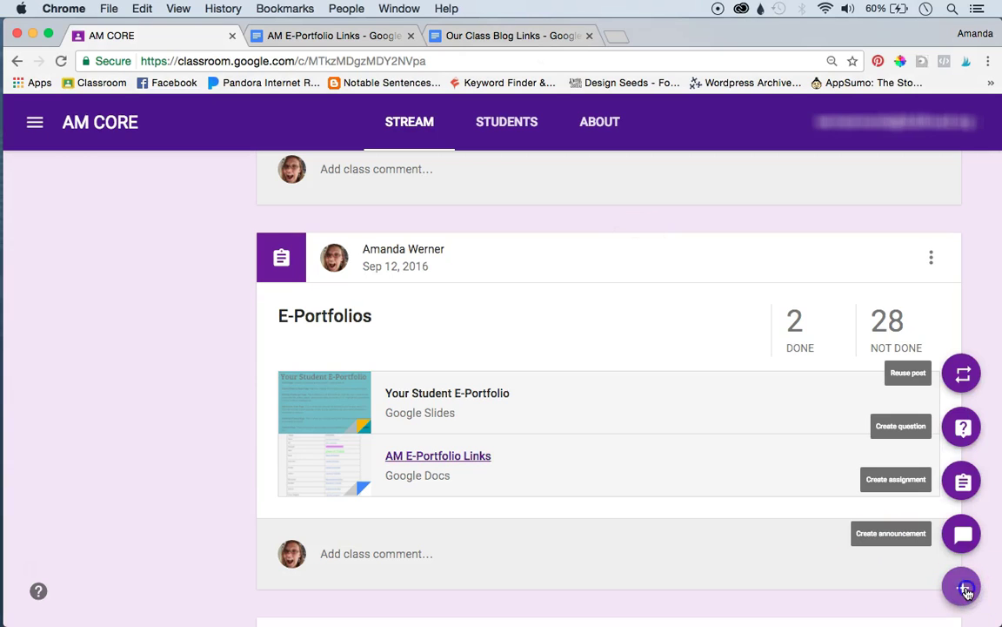
pyautogui.click(960, 481)
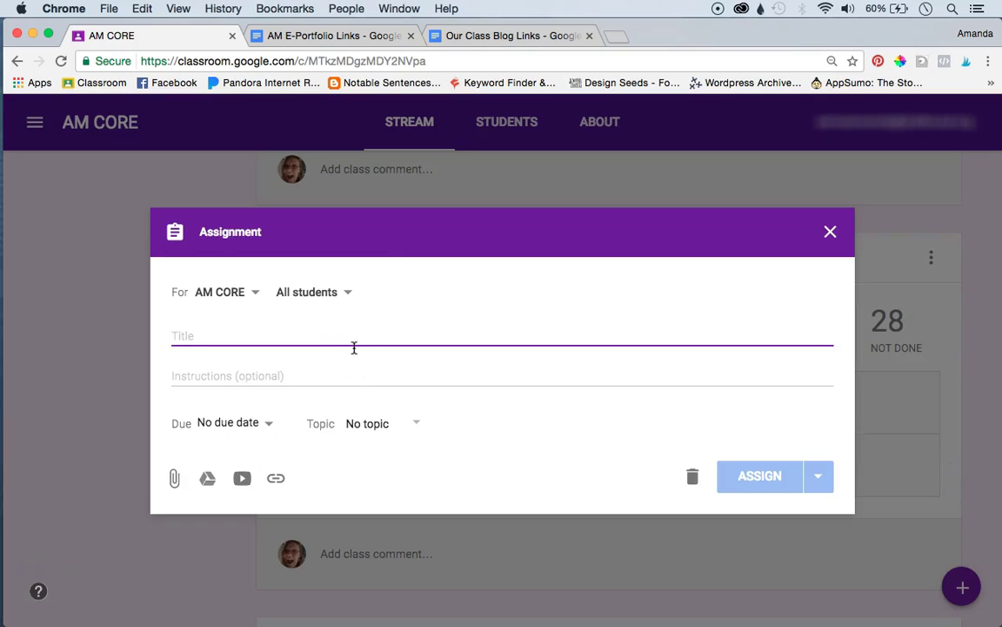
pyautogui.write('Our Cla')
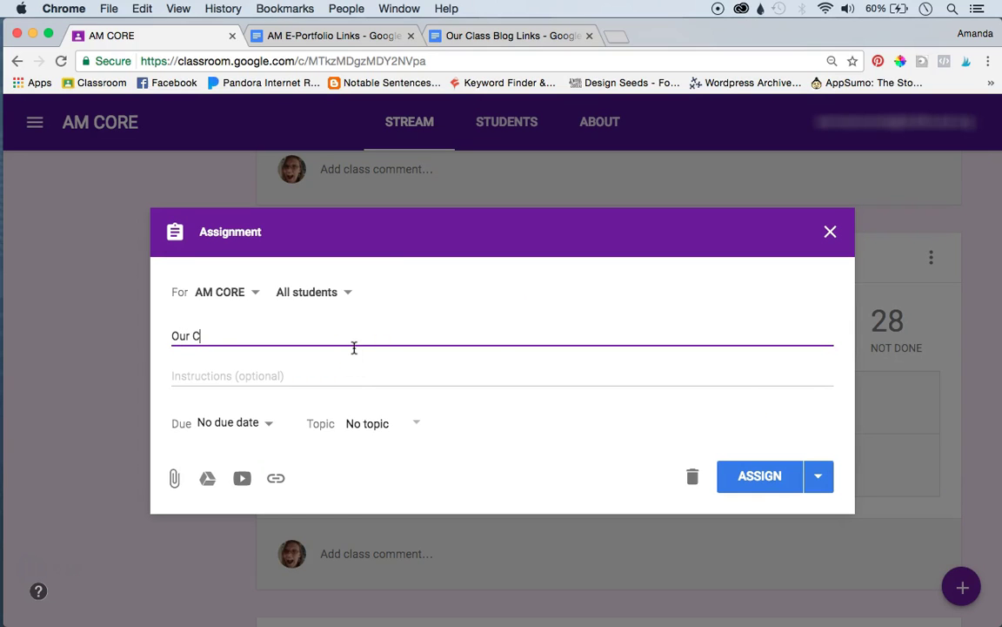
pyautogui.write('ss Blogs')
# Step: Attach the 'Our Class Blog Links' Google Doc from Drive's Recent files
pyautogui.click(209, 484)
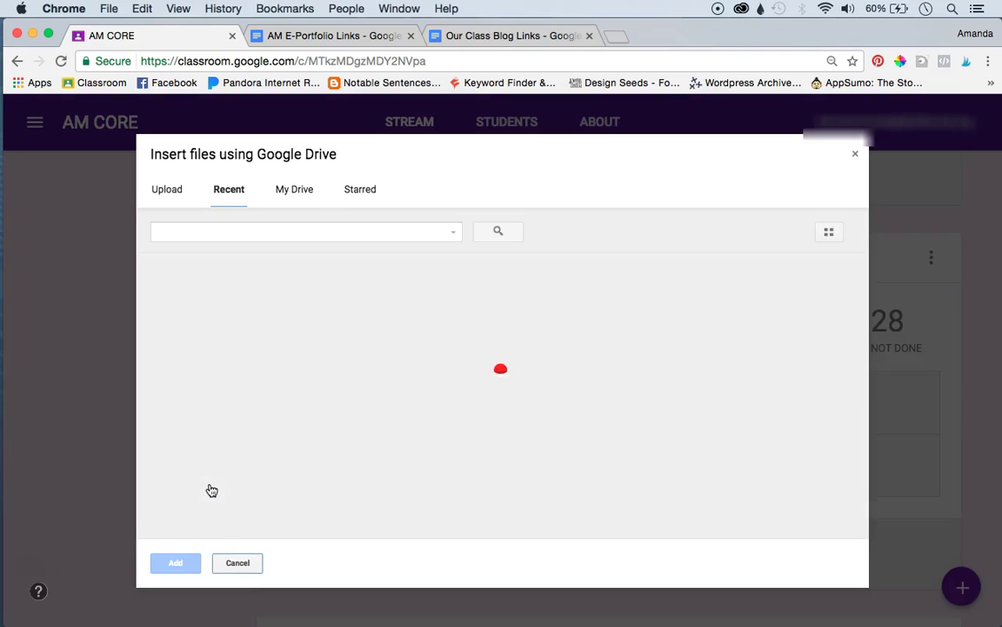
pyautogui.click(217, 417)
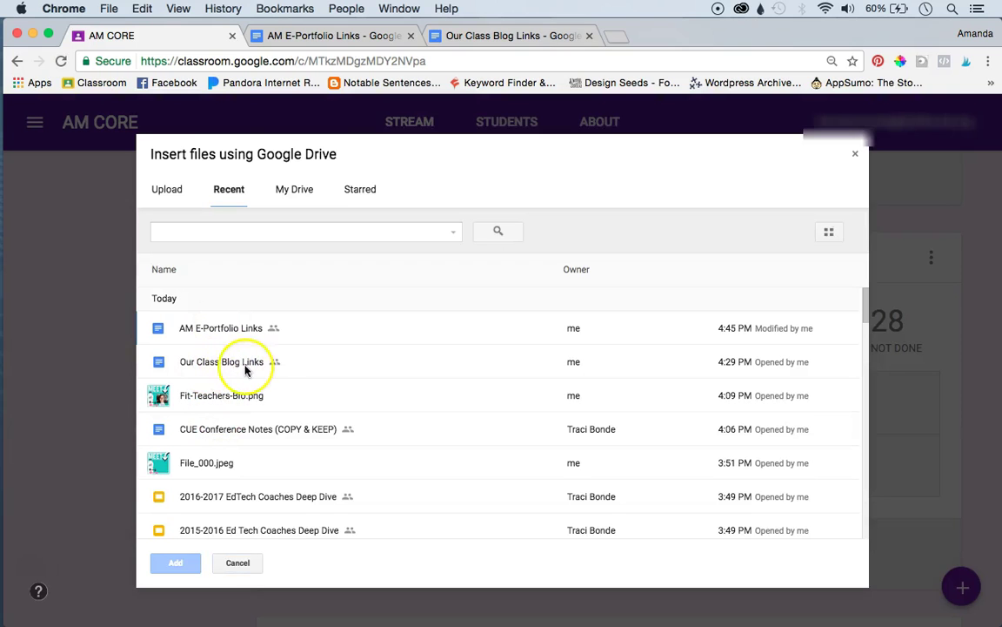
pyautogui.click(253, 370)
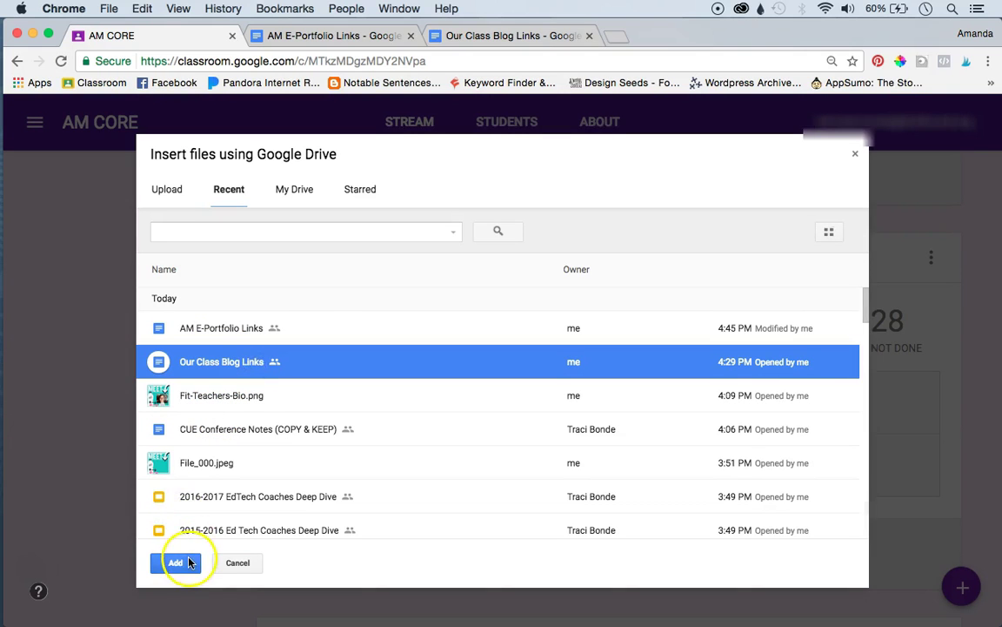
pyautogui.click(182, 562)
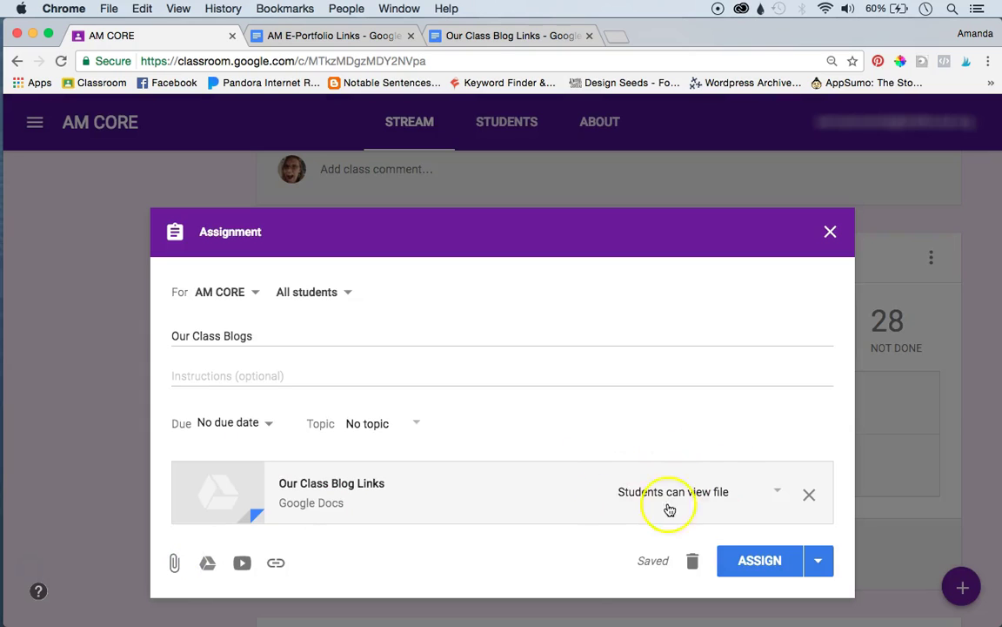
# Step: Set the attached links doc to 'Students can edit file' and close the saved draft
pyautogui.click(775, 494)
pyautogui.click(681, 522)
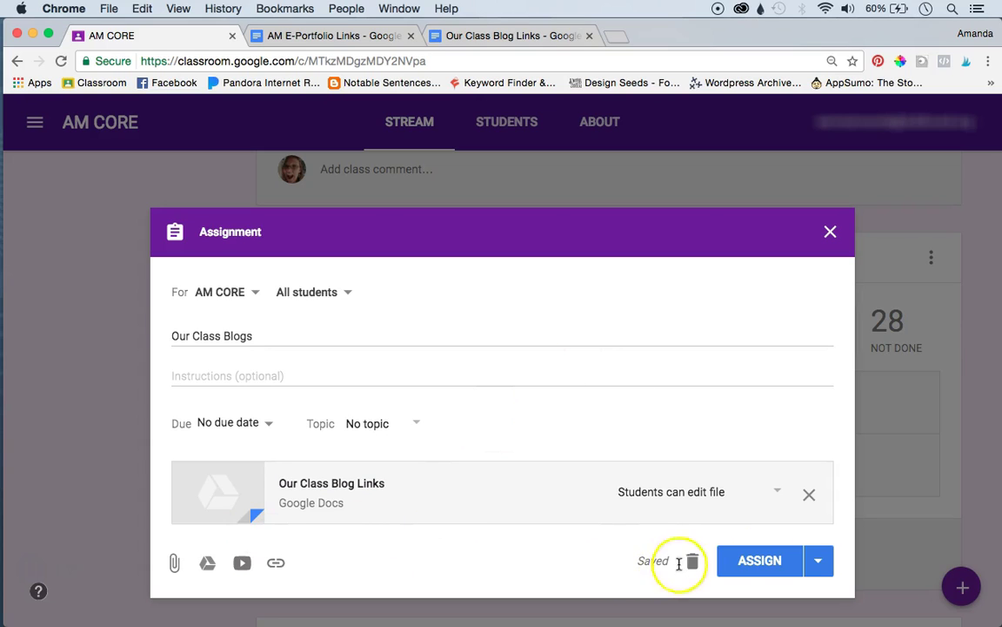
pyautogui.click(766, 567)
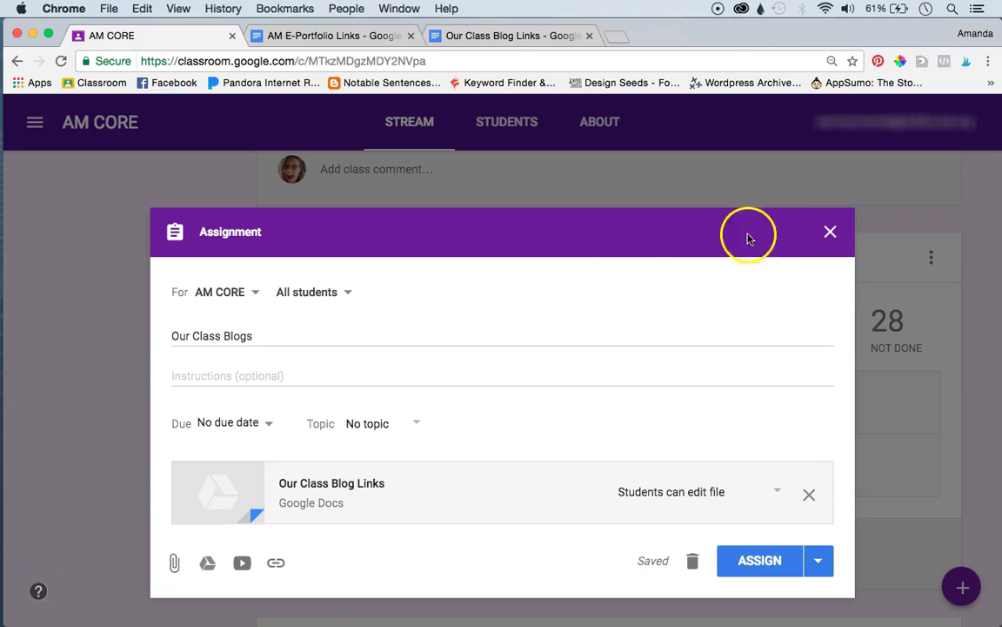
pyautogui.click(832, 232)
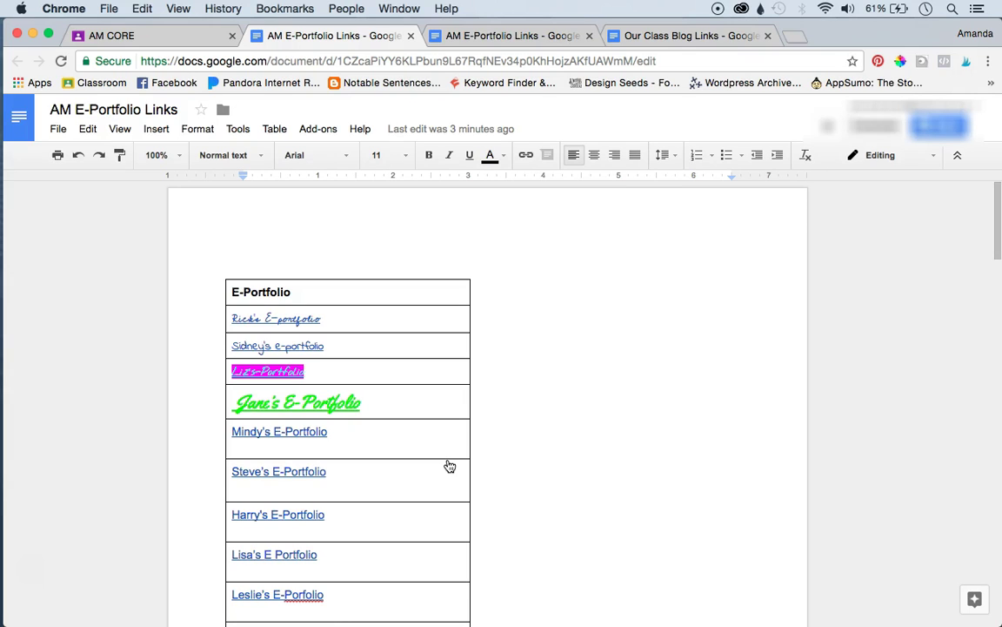
# Step: Add an empty line below the E-Portfolio heading in the table's header cell
pyautogui.click(297, 318)
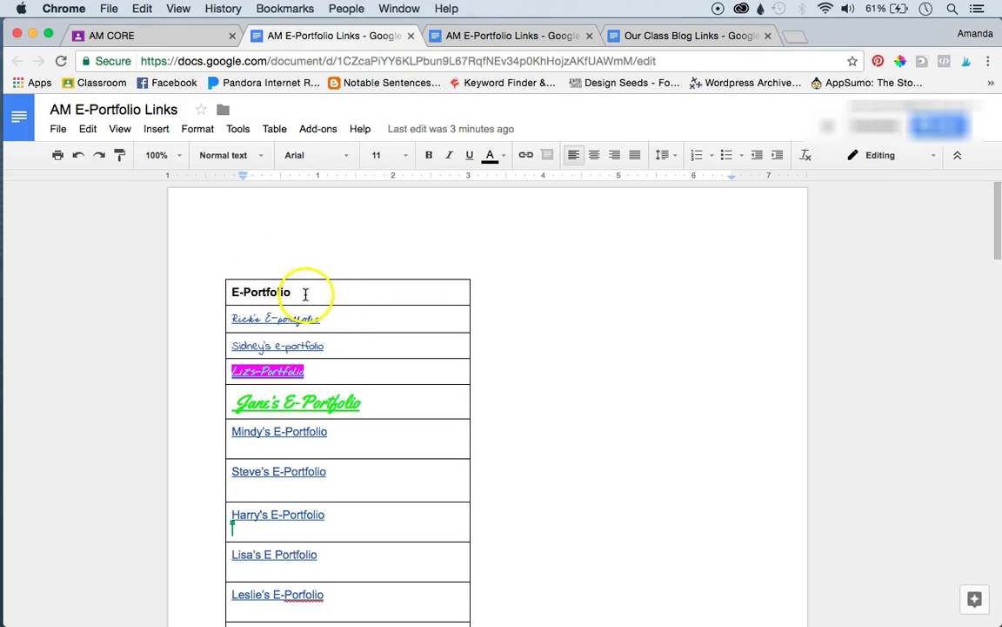
pyautogui.click(305, 292)
pyautogui.press('Return')
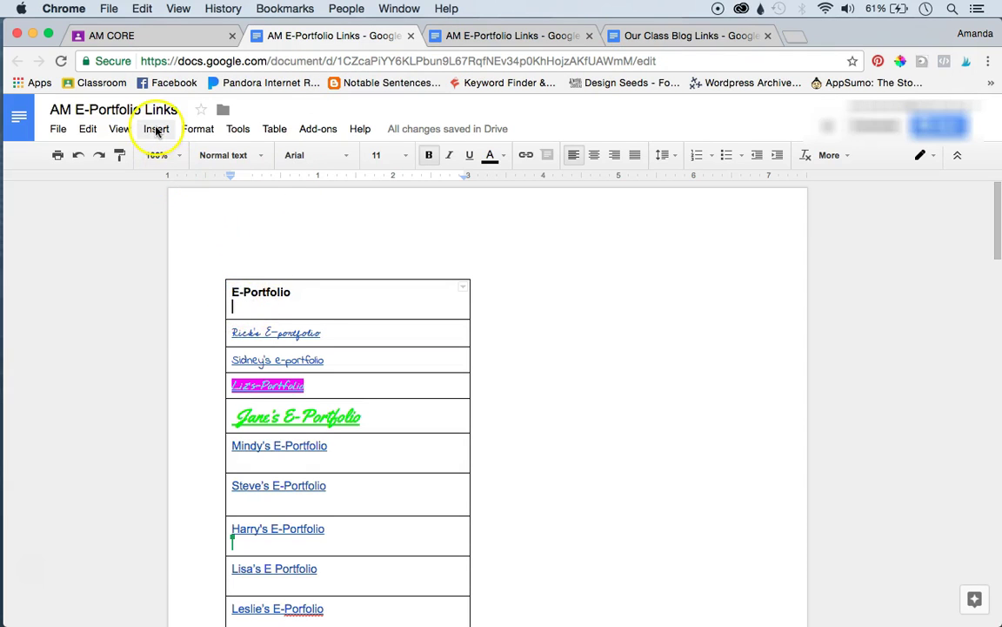
# Step: Insert the teacher's name on the new line, linked to this document's own URL
pyautogui.click(157, 130)
pyautogui.click(188, 176)
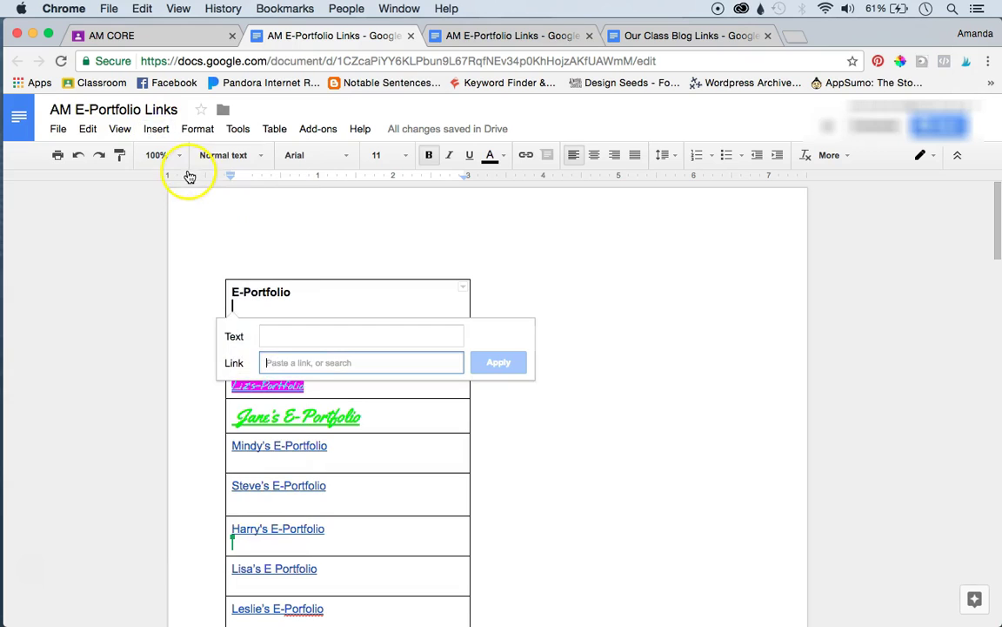
pyautogui.click(270, 61)
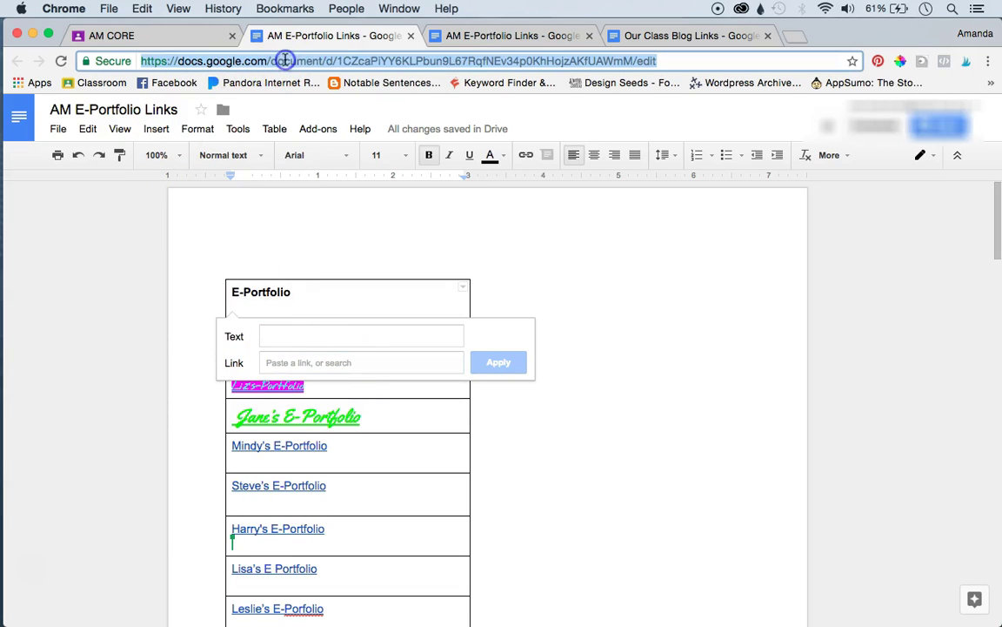
pyautogui.rightClick(270, 61)
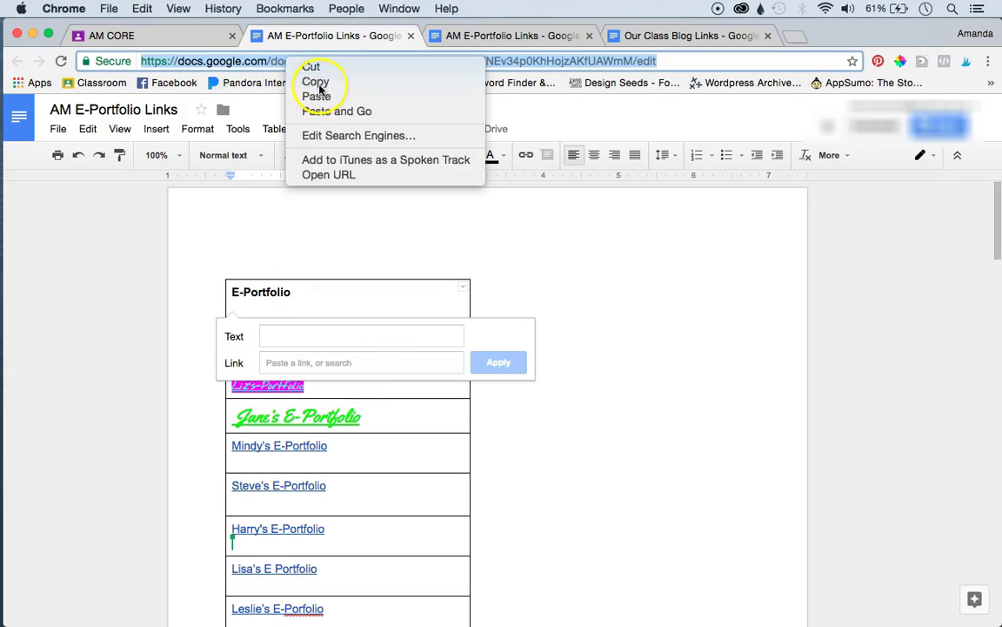
pyautogui.click(315, 81)
pyautogui.click(272, 364)
pyautogui.rightClick(272, 364)
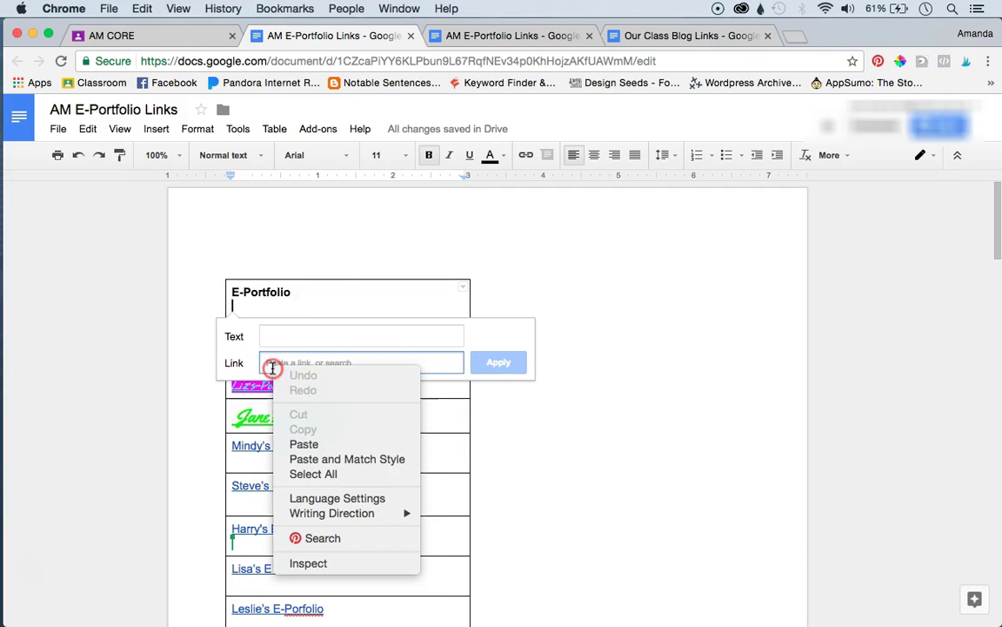
pyautogui.click(331, 443)
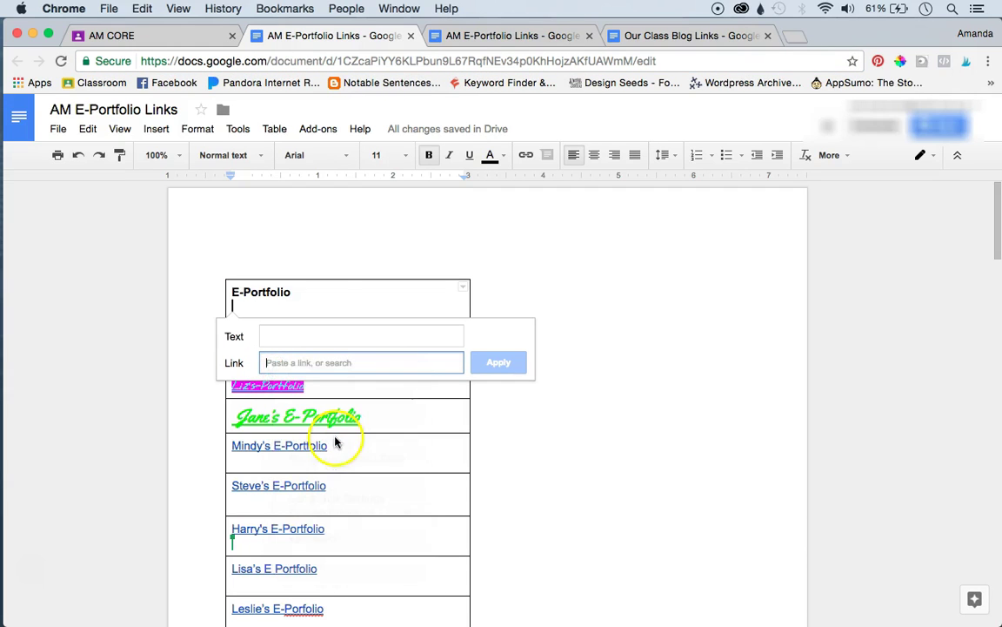
pyautogui.click(340, 336)
pyautogui.write('Mrs')
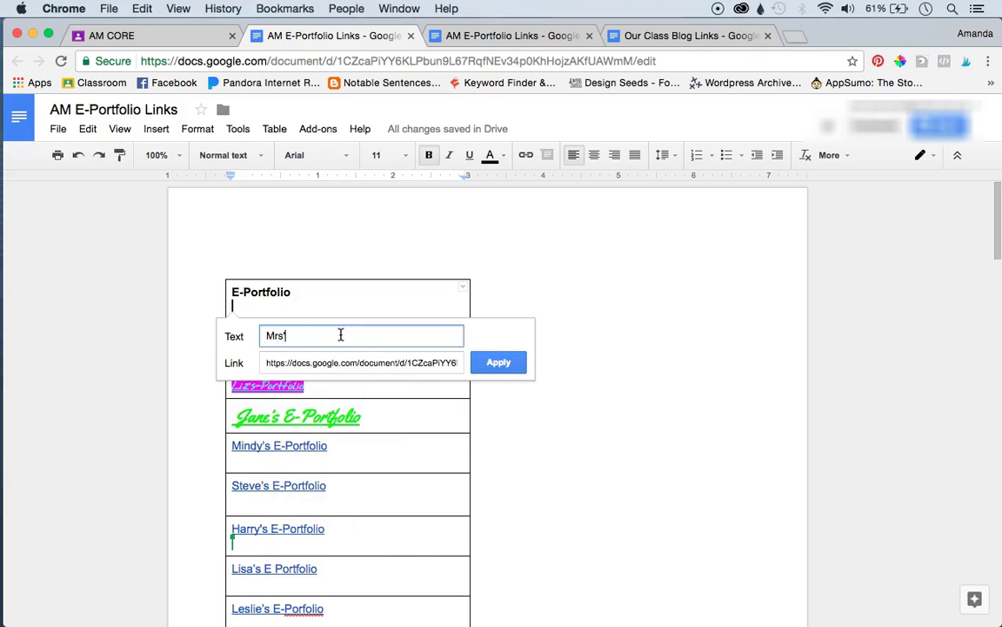
pyautogui.write(' Werner')
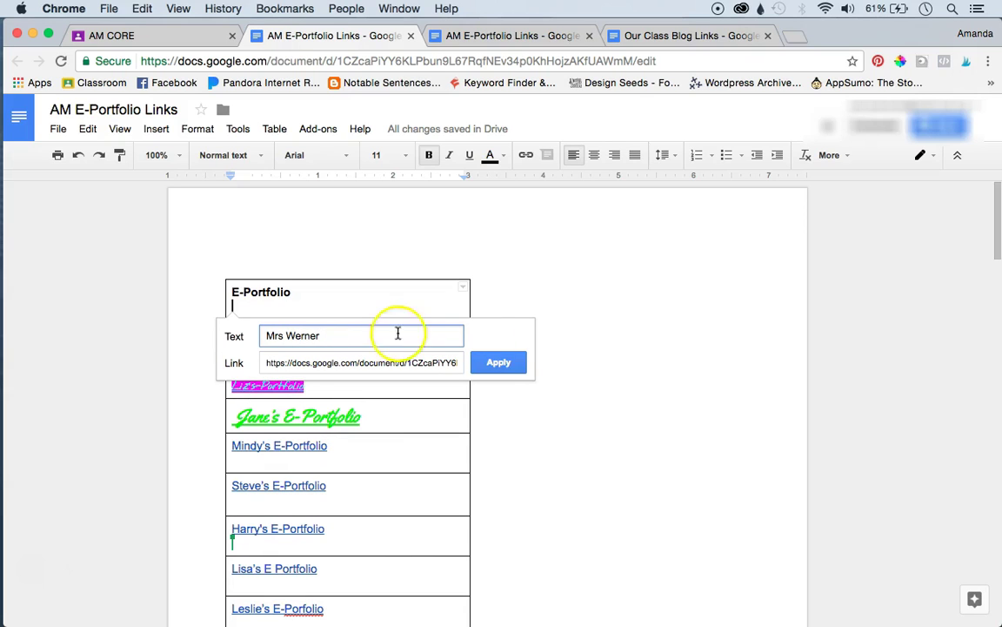
pyautogui.click(510, 359)
# Step: Verify the name link points to this document's address, then return to the table
pyautogui.click(530, 405)
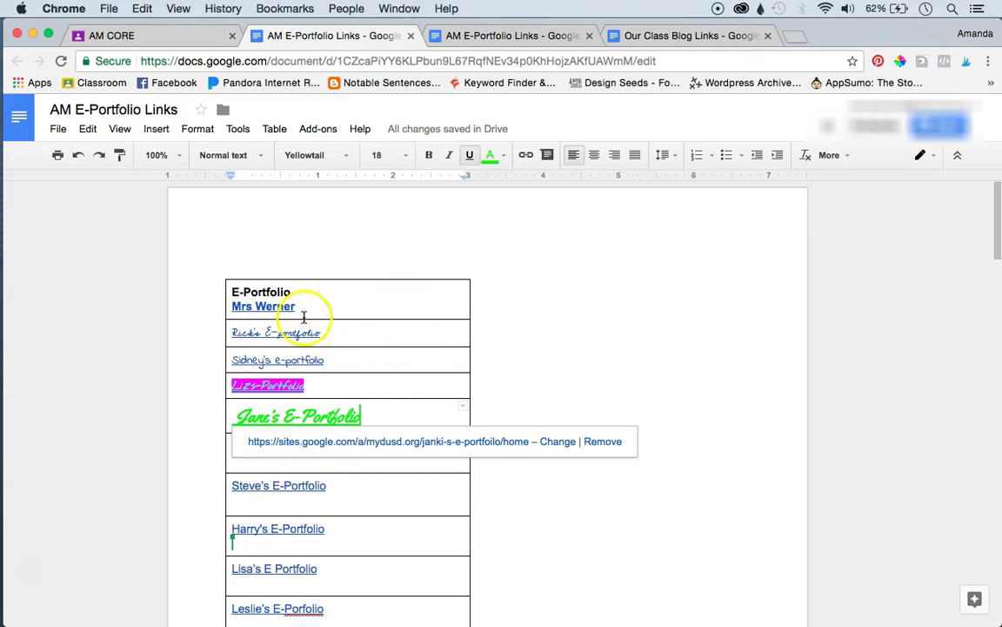
pyautogui.click(519, 311)
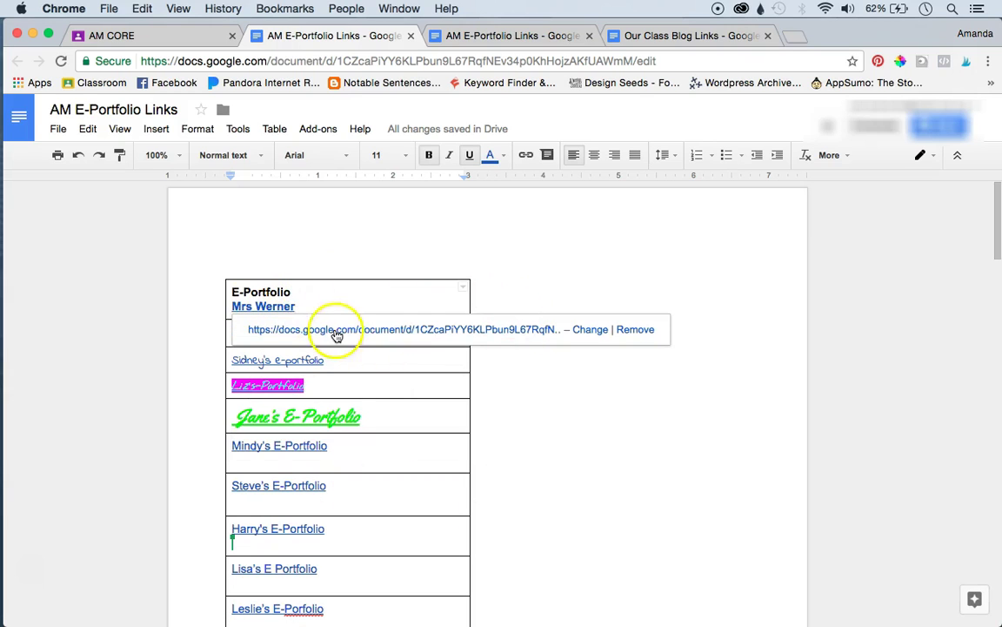
pyautogui.click(363, 262)
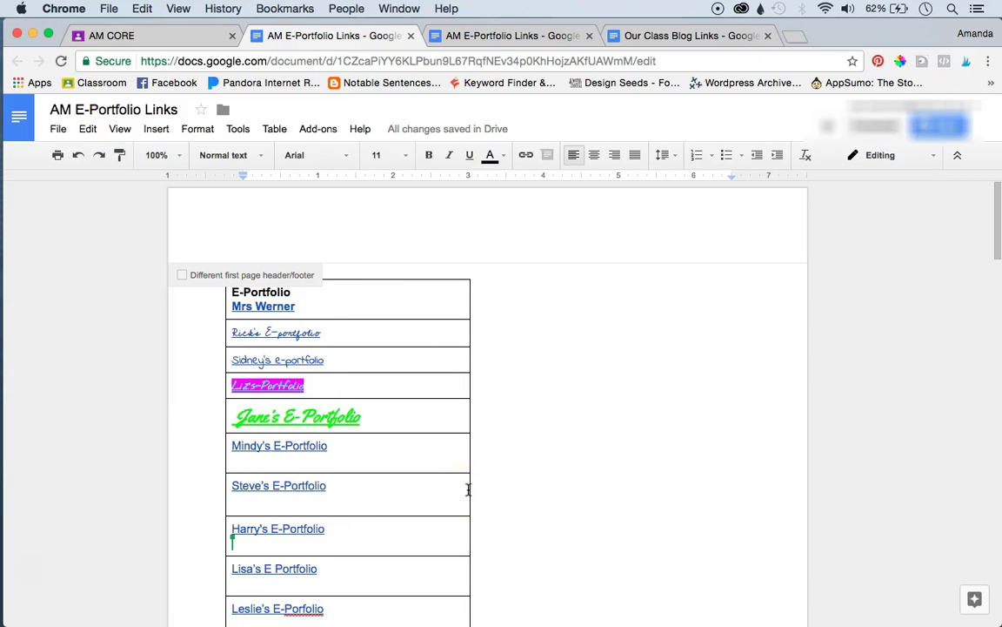
pyautogui.click(304, 610)
pyautogui.click(304, 619)
pyautogui.click(534, 504)
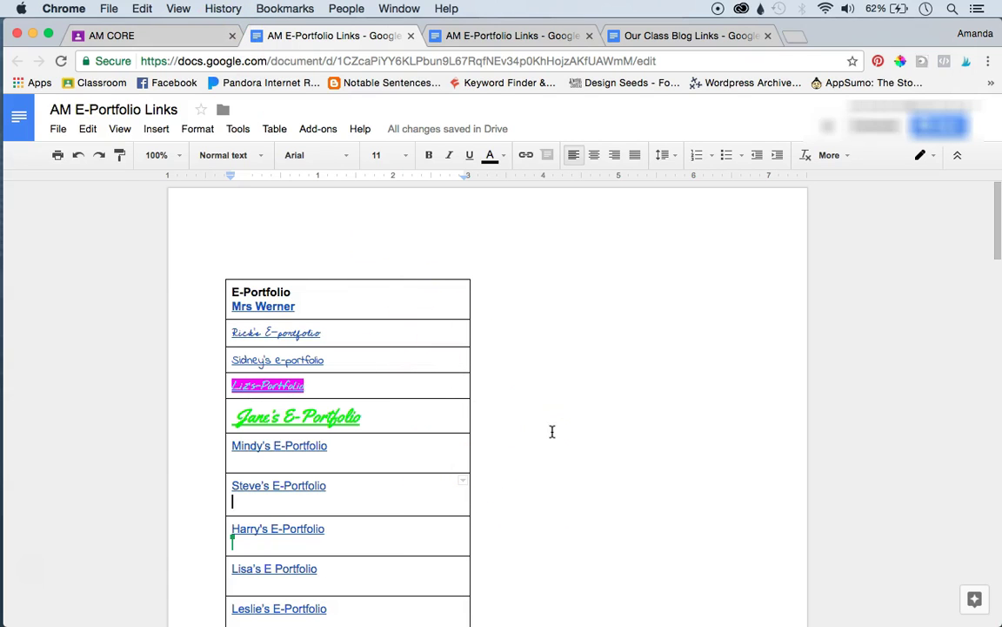
# Step: Switch back to the AM CORE class stream in Google Classroom
pyautogui.click(195, 40)
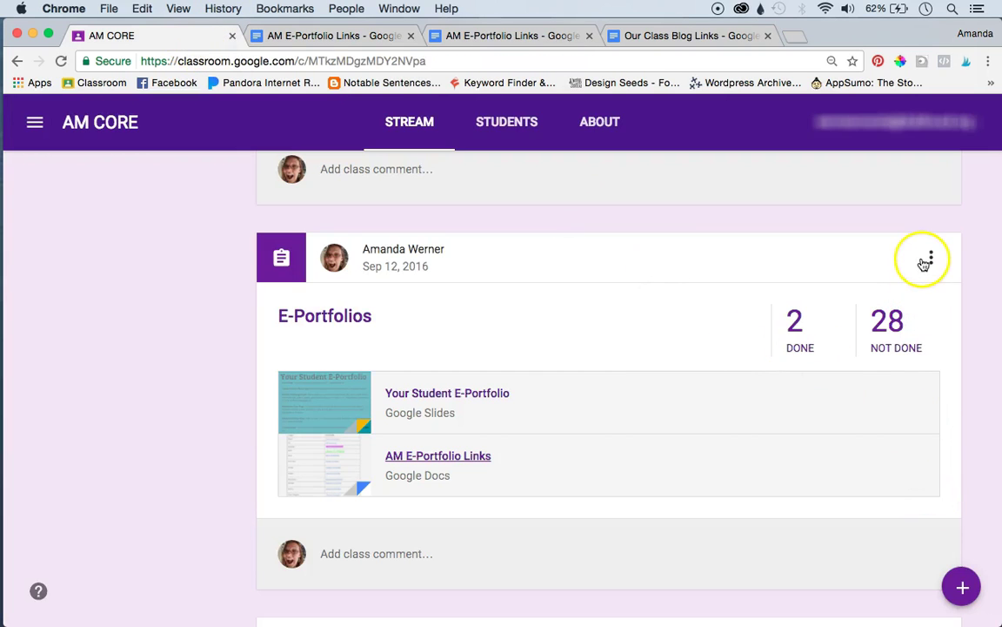